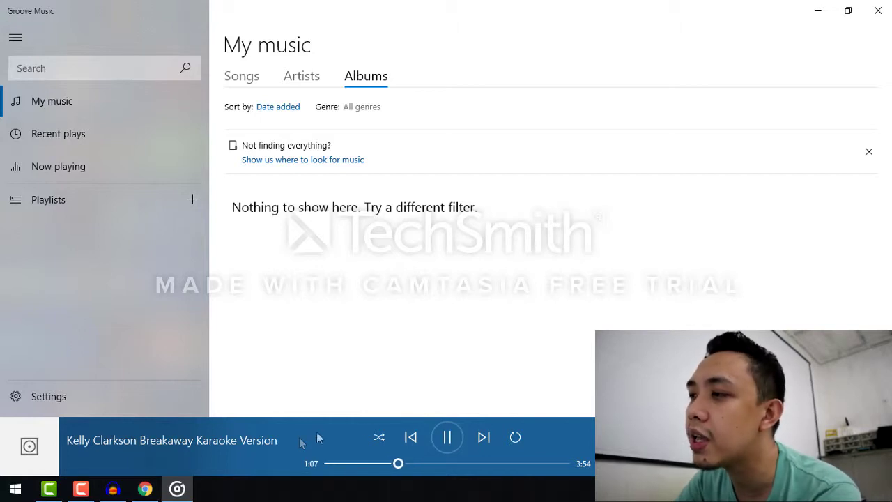
Pause the song in the music player and import the desktop file Kelly Clarkson Breakaway Karaoke Version into Audacity.
{"action": "left_click", "coordinate": [447, 438]}
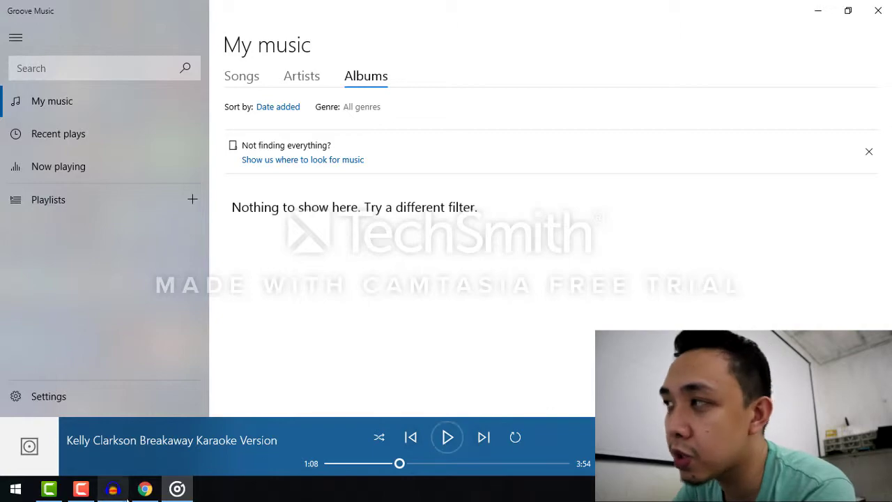
{"action": "left_click", "coordinate": [818, 11]}
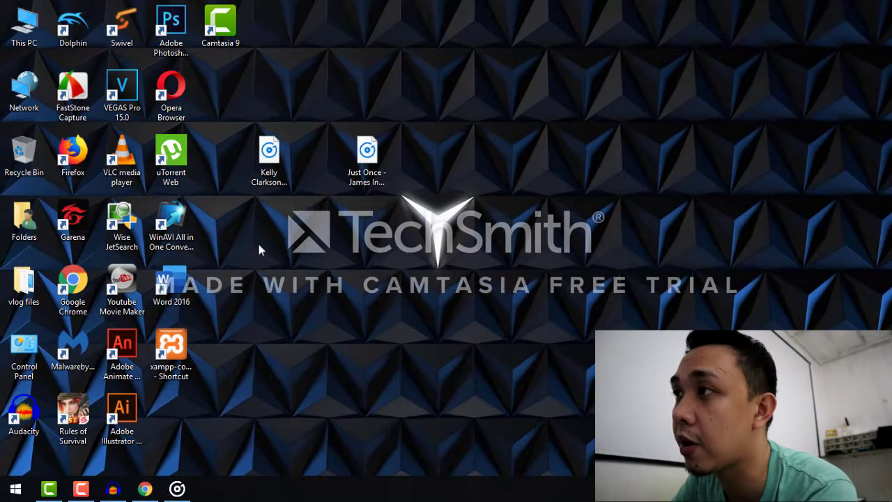
{"action": "left_click", "coordinate": [269, 188]}
{"action": "left_click", "coordinate": [277, 192]}
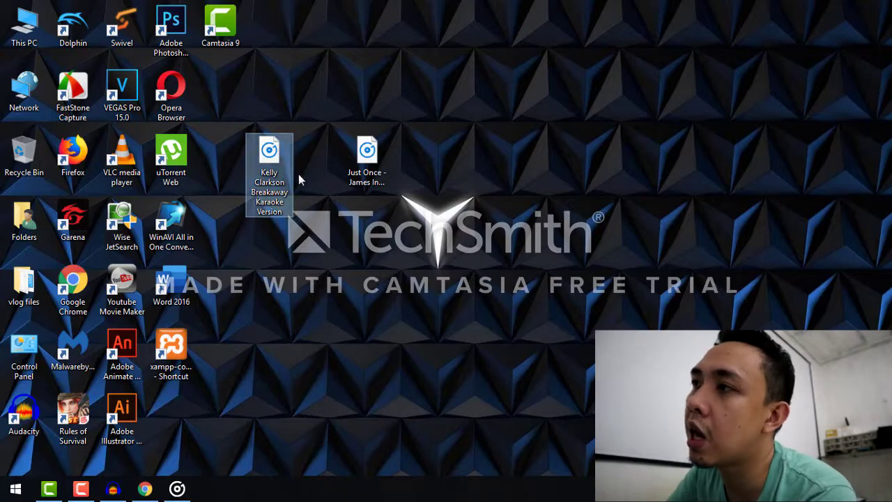
{"action": "left_click_drag", "start_coordinate": [271, 148], "coordinate": [176, 230]}
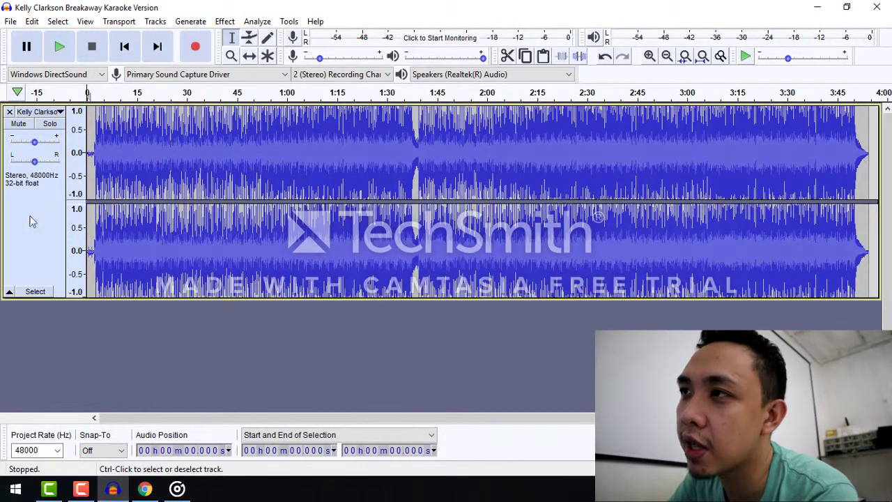
Lower the pitch of the entire Kelly Clarkson track from F♯/G♭ to C♯/D♭ with Change Pitch.
{"action": "left_click", "coordinate": [30, 215]}
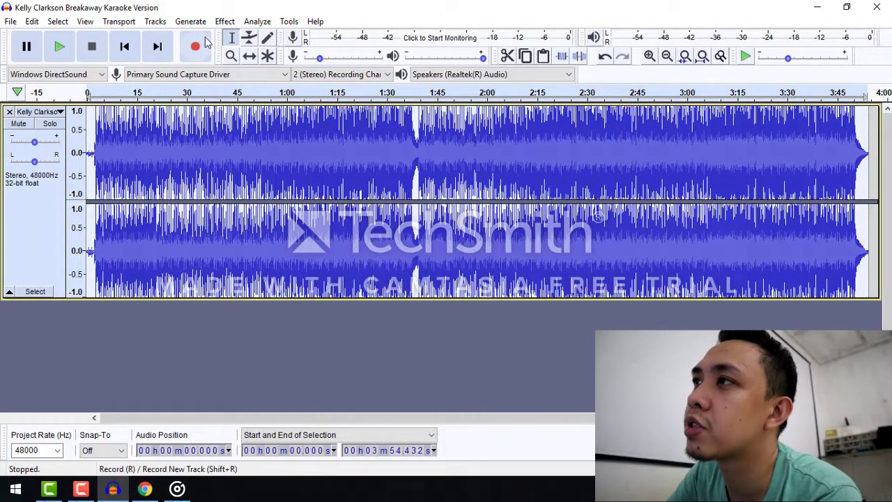
{"action": "left_click", "coordinate": [225, 22]}
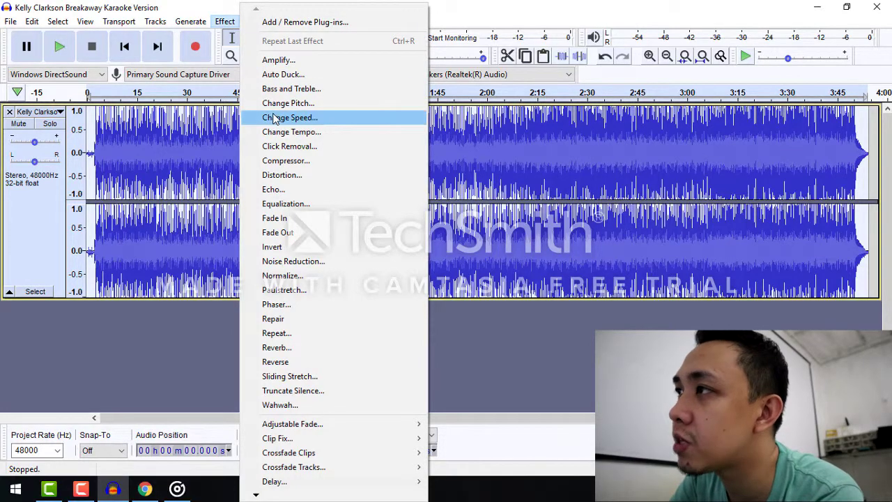
{"action": "left_click", "coordinate": [307, 106]}
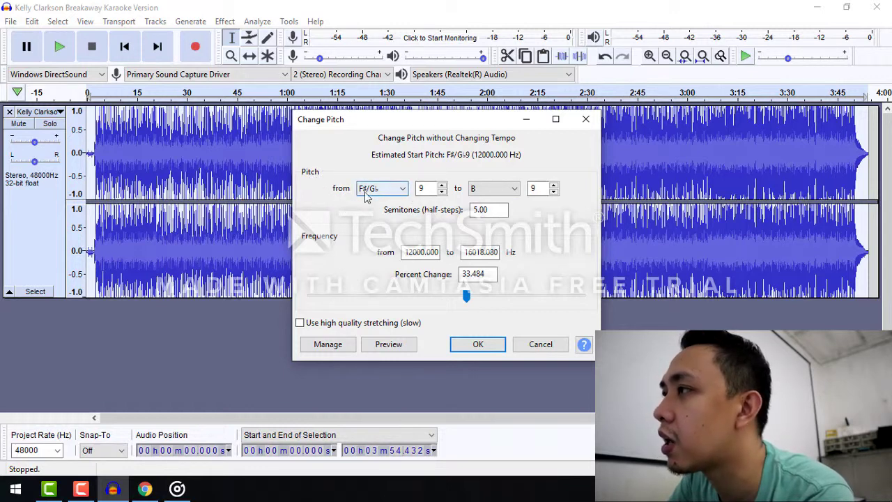
{"action": "left_click", "coordinate": [515, 190]}
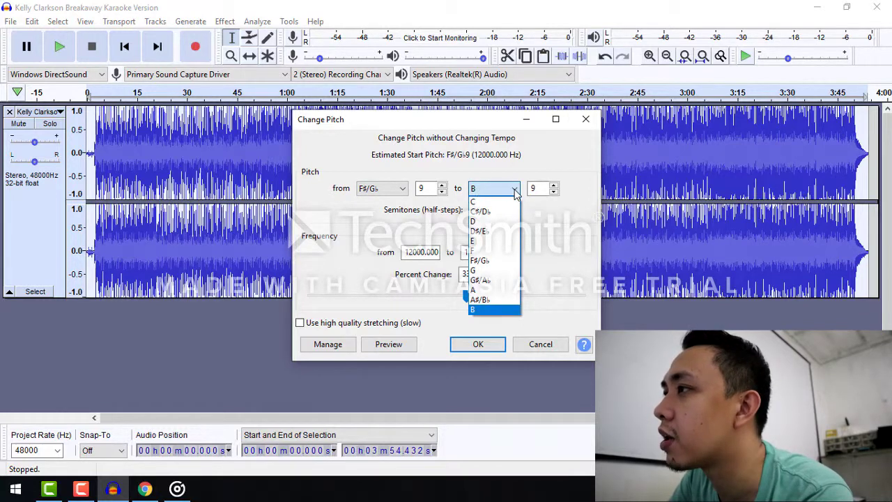
{"action": "left_click", "coordinate": [491, 259]}
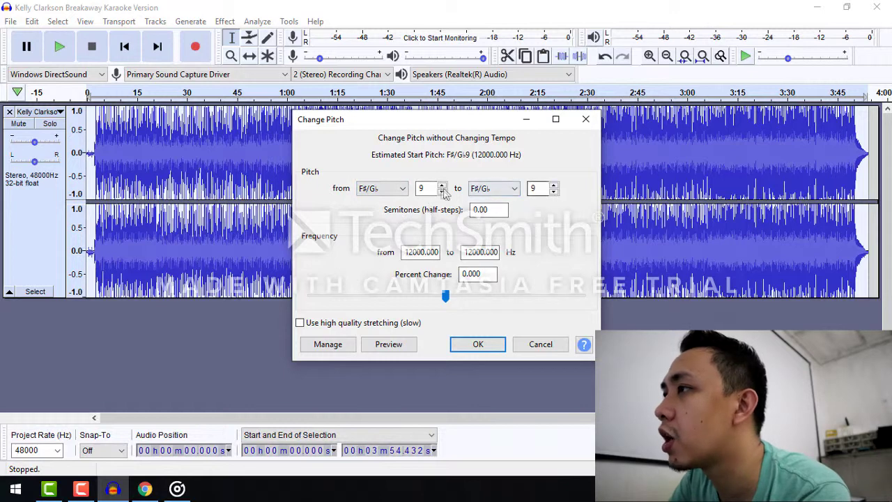
{"action": "left_click", "coordinate": [516, 189]}
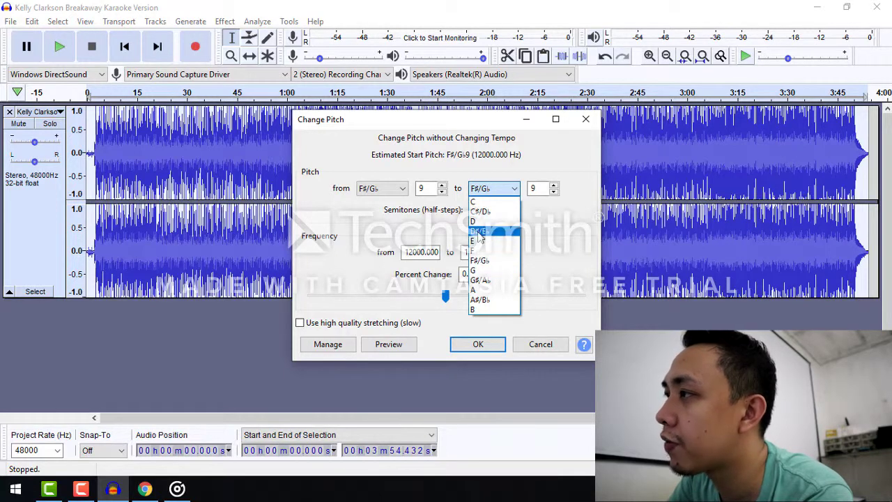
{"action": "left_click", "coordinate": [483, 211]}
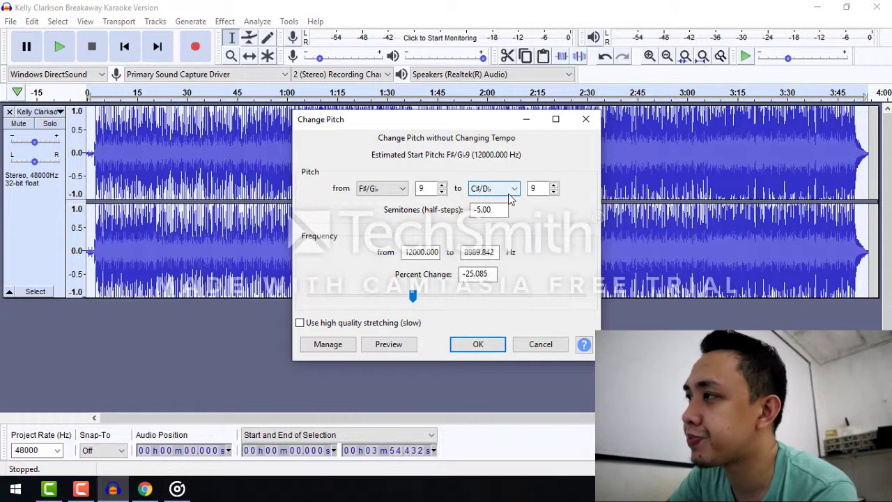
{"action": "left_click", "coordinate": [476, 346]}
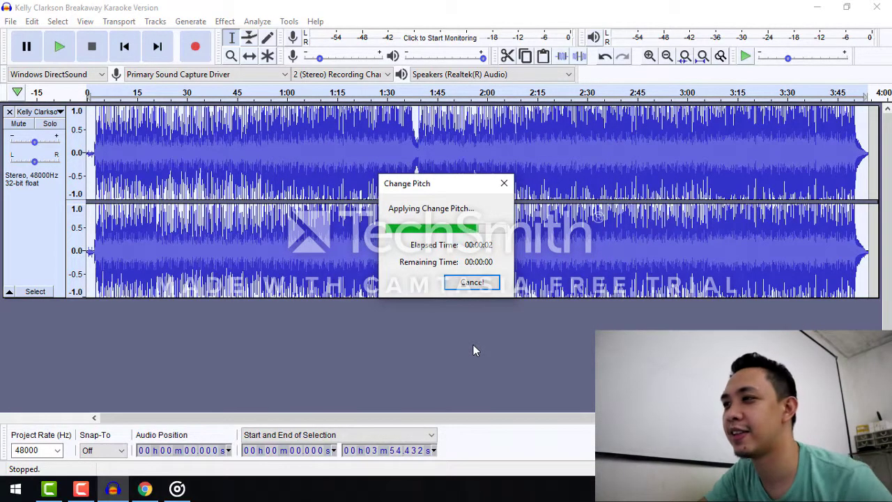
Play back the pitch-shifted Kelly Clarkson track, stop it and clear the selection.
{"action": "left_click", "coordinate": [62, 48]}
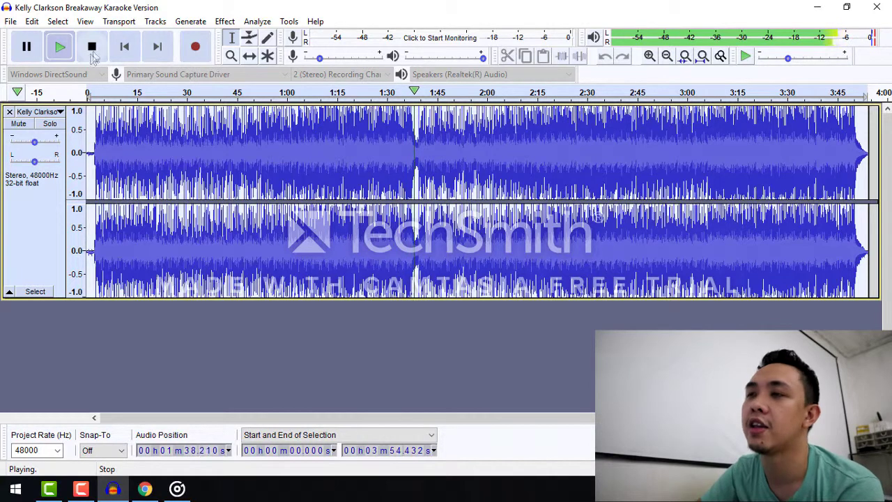
{"action": "left_click", "coordinate": [93, 47]}
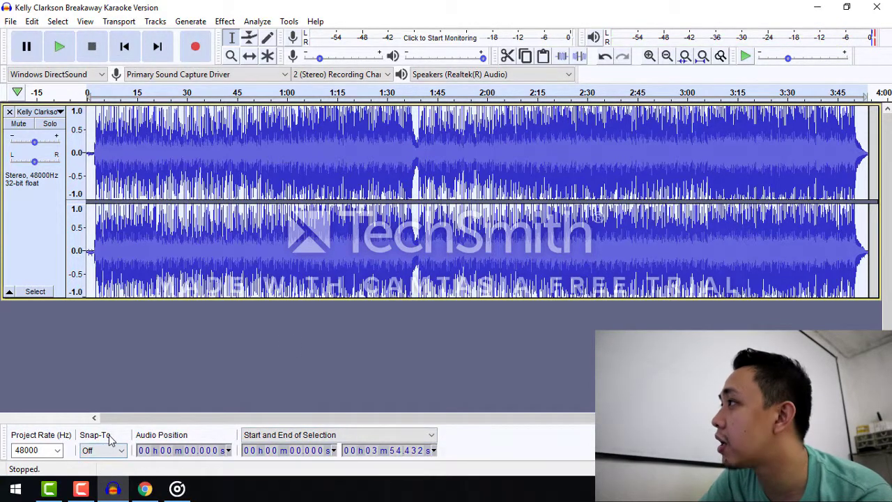
{"action": "left_click", "coordinate": [114, 348]}
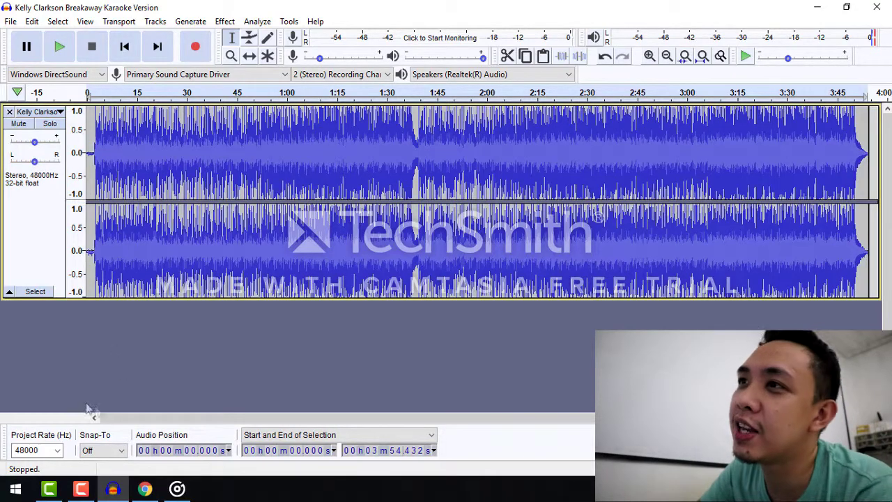
Remove the Kelly Clarkson track from the project and import Just Once - James Ingram KARAOKE VERSION from the desktop.
{"action": "left_click", "coordinate": [10, 112]}
{"action": "left_click", "coordinate": [813, 7]}
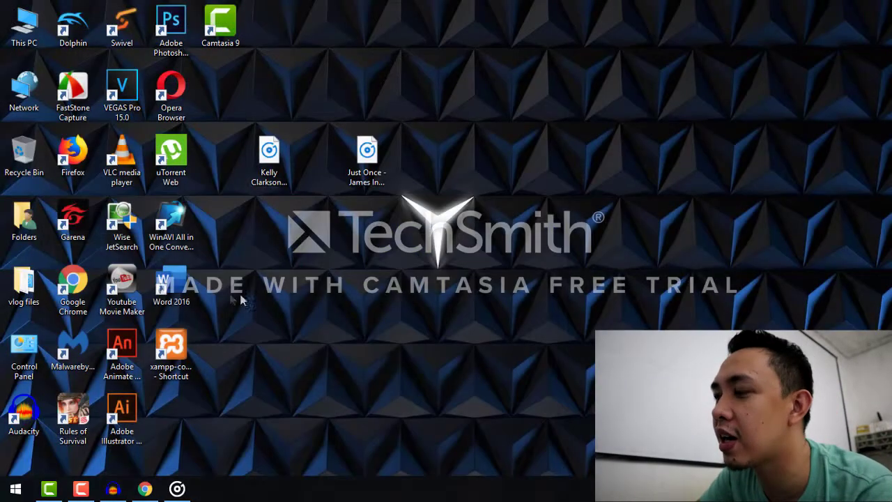
{"action": "left_click", "coordinate": [377, 163]}
{"action": "left_click_drag", "start_coordinate": [369, 154], "coordinate": [320, 154]}
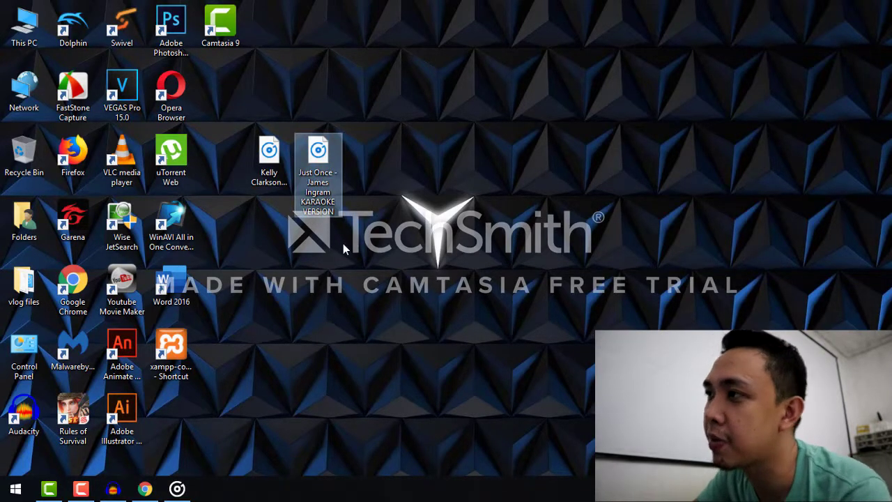
{"action": "left_click_drag", "start_coordinate": [325, 150], "coordinate": [191, 209]}
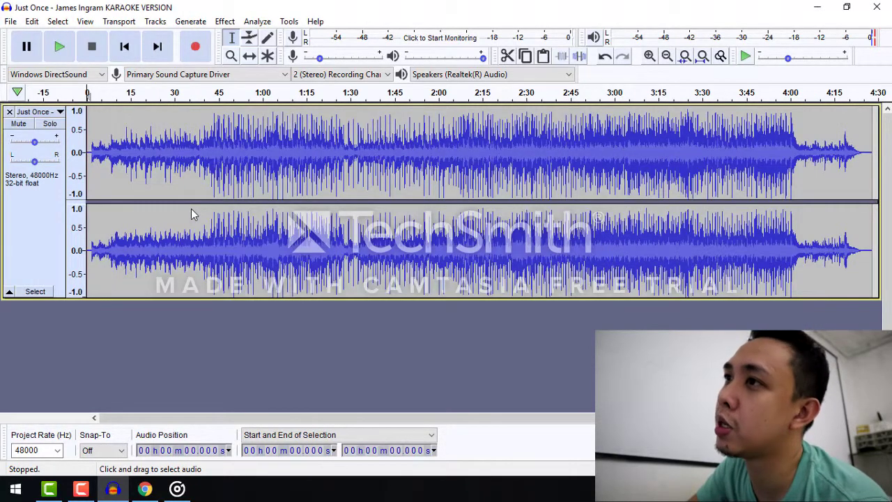
Raise the pitch of the entire Just Once track from F♯/G♭ to B with Change Pitch.
{"action": "left_click", "coordinate": [39, 205]}
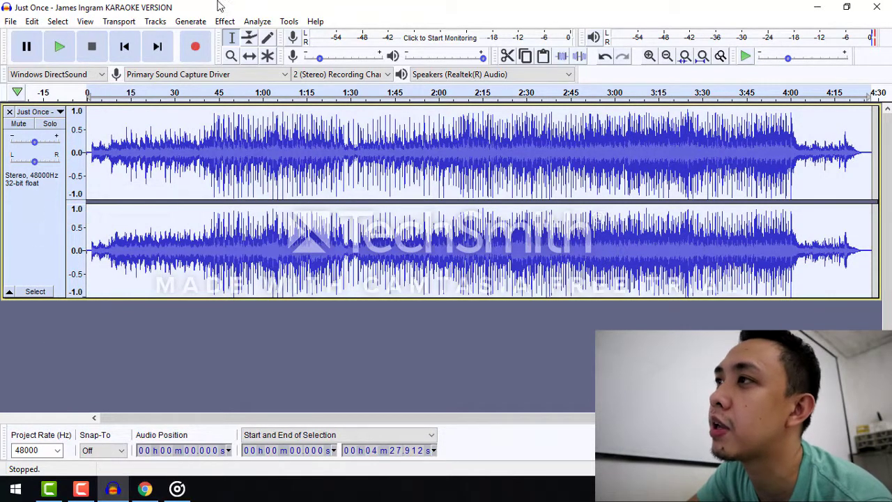
{"action": "left_click", "coordinate": [225, 22]}
{"action": "left_click", "coordinate": [288, 103]}
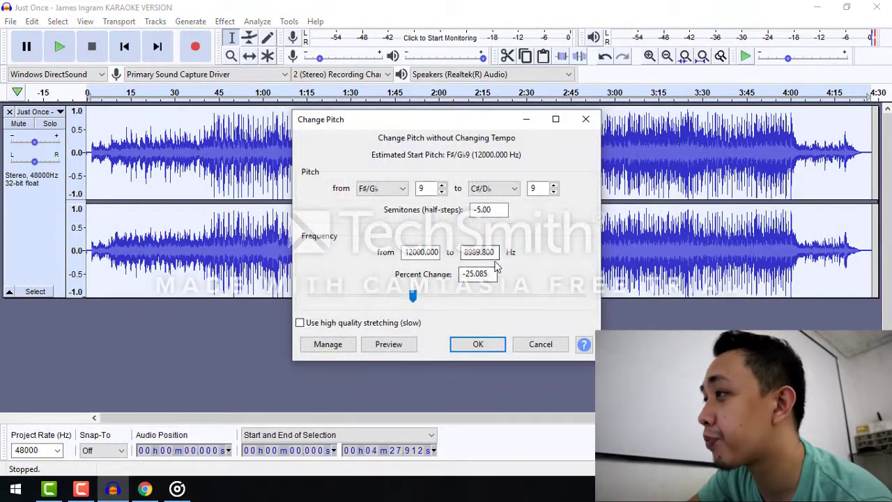
{"action": "left_click", "coordinate": [493, 188]}
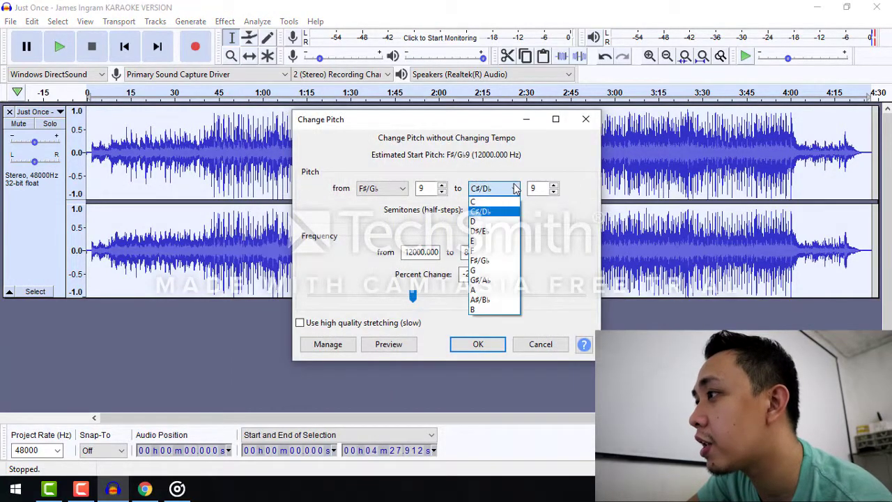
{"action": "left_click", "coordinate": [488, 260]}
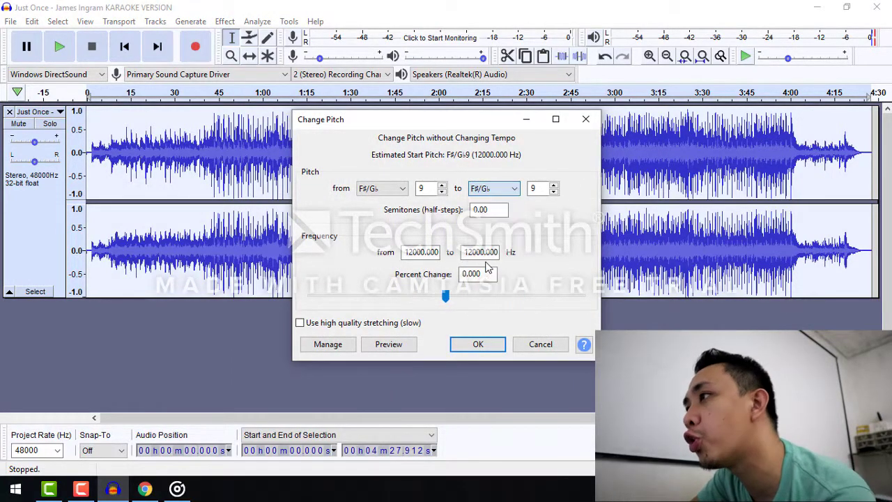
{"action": "left_click", "coordinate": [516, 191]}
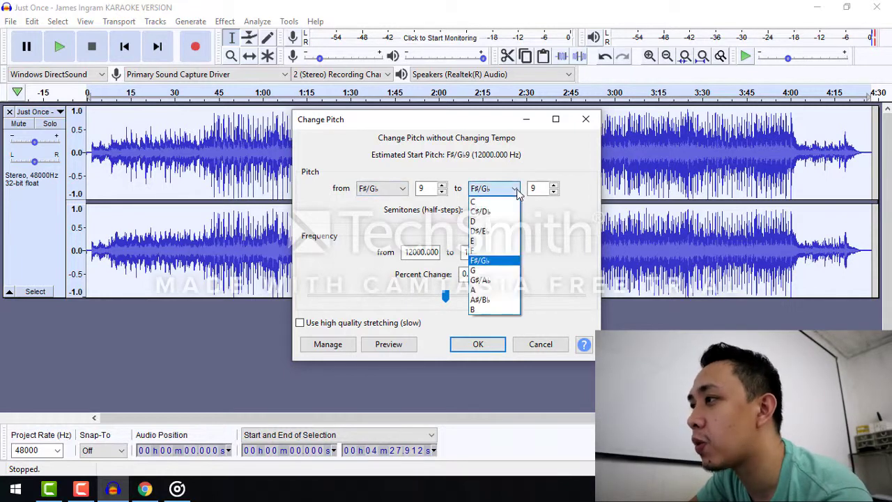
{"action": "left_click", "coordinate": [479, 309]}
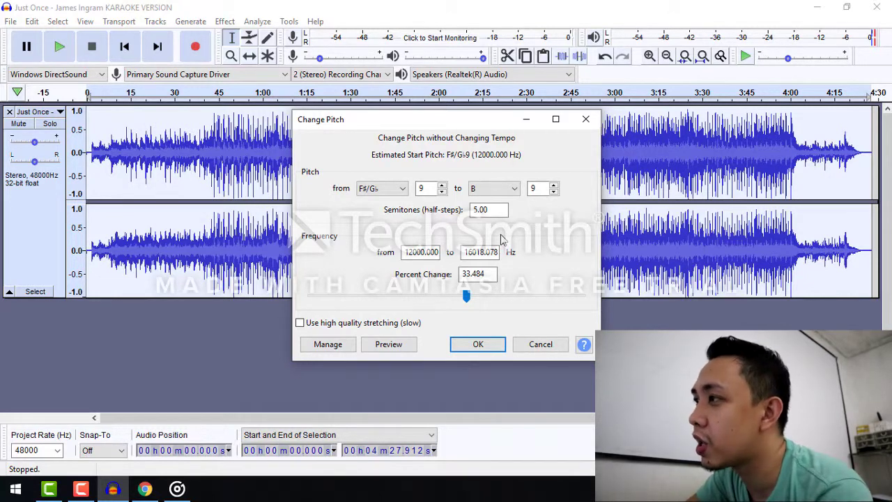
{"action": "left_click", "coordinate": [513, 188]}
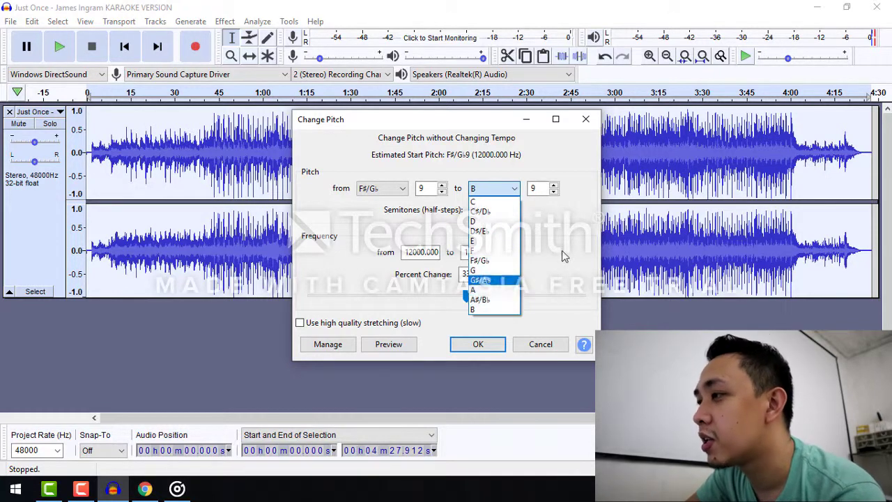
{"action": "left_click", "coordinate": [467, 297]}
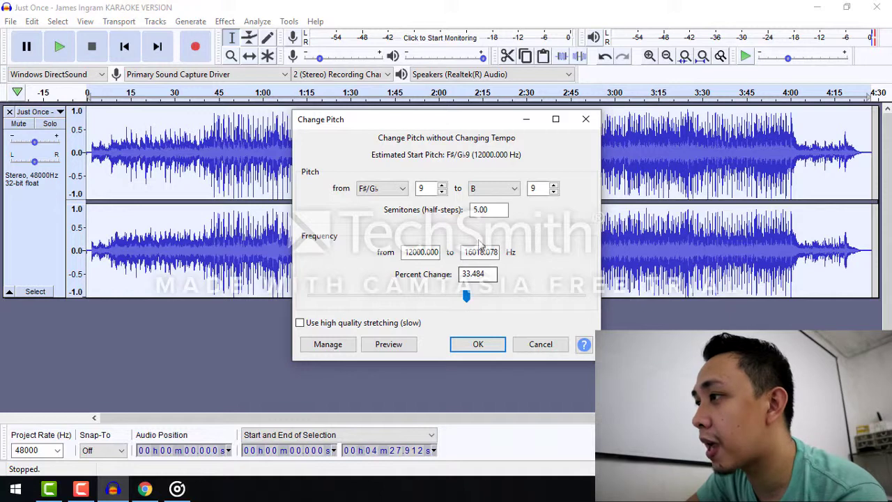
{"action": "left_click_drag", "start_coordinate": [492, 275], "coordinate": [429, 288]}
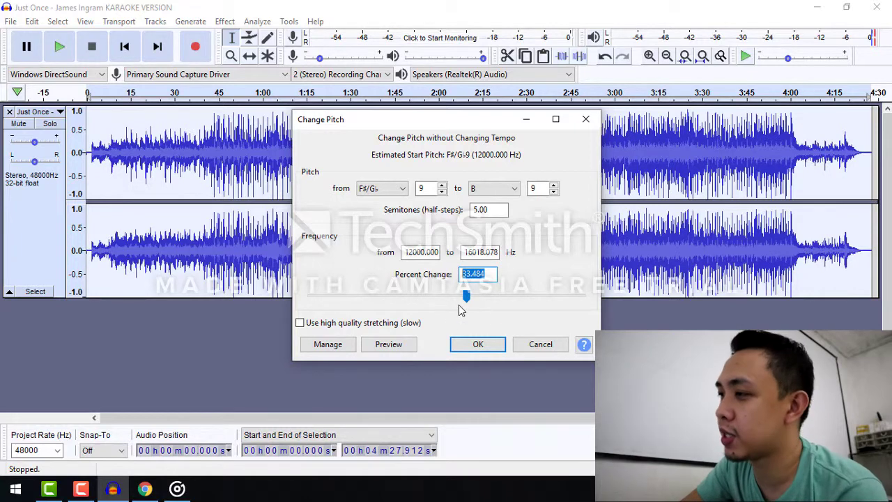
{"action": "left_click", "coordinate": [479, 345]}
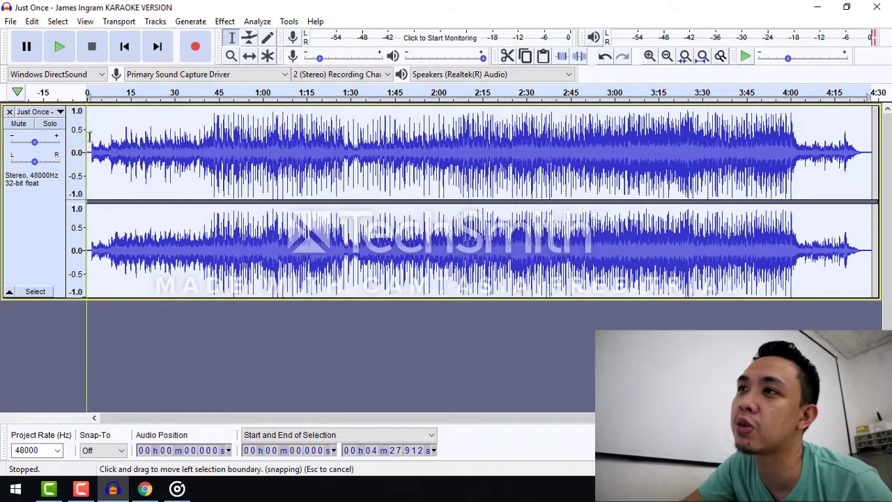
Play back the pitch-shifted Just Once track and stop it.
{"action": "left_click", "coordinate": [61, 47]}
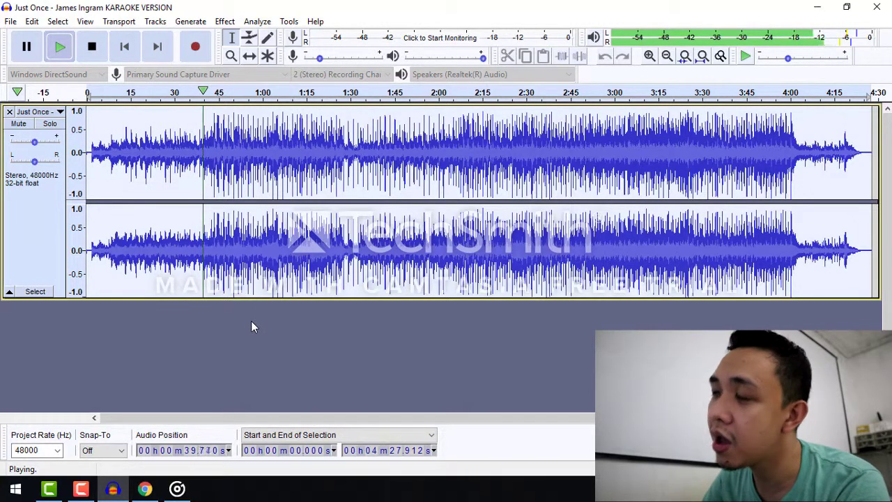
{"action": "left_click", "coordinate": [91, 47]}
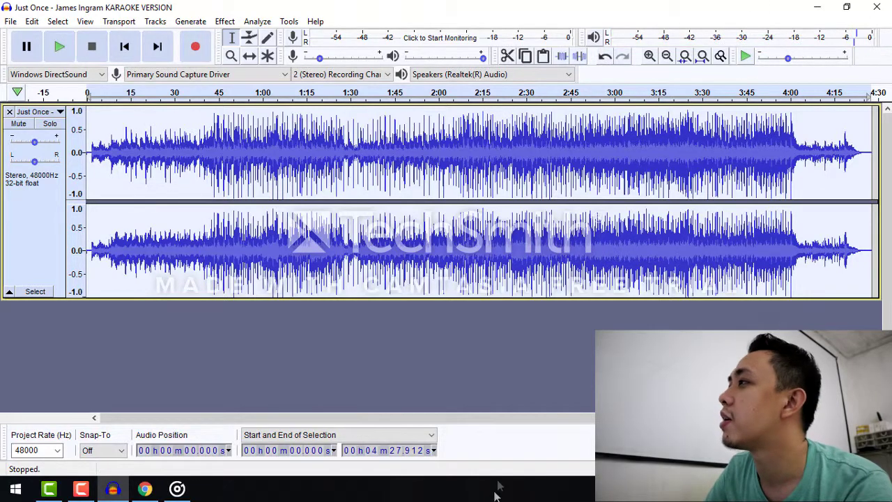
{"action": "left_click", "coordinate": [876, 6]}
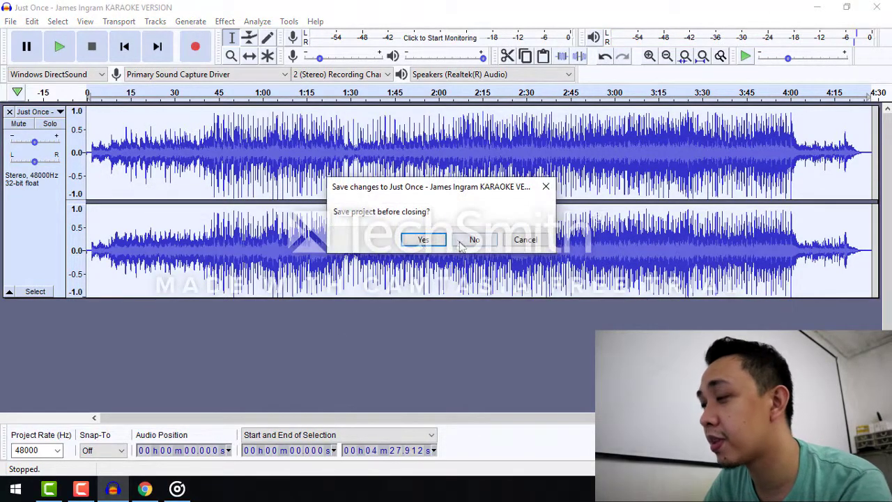
{"action": "left_click", "coordinate": [431, 243]}
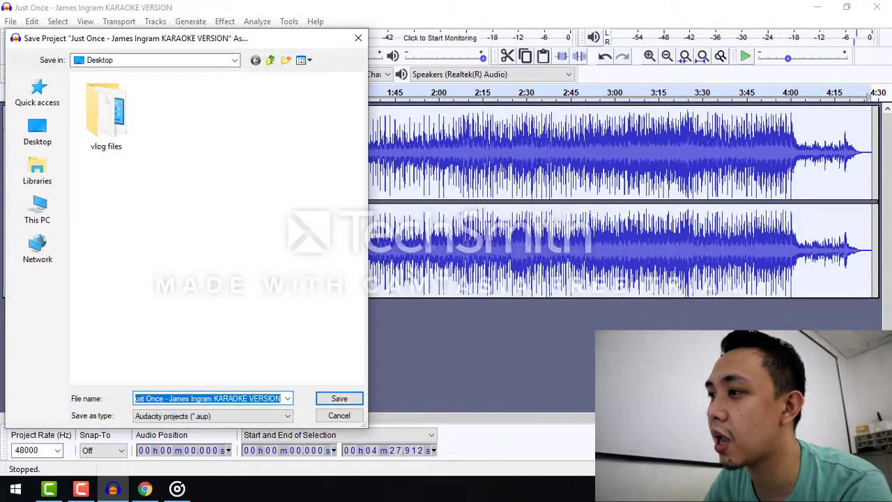
{"action": "left_click", "coordinate": [346, 416]}
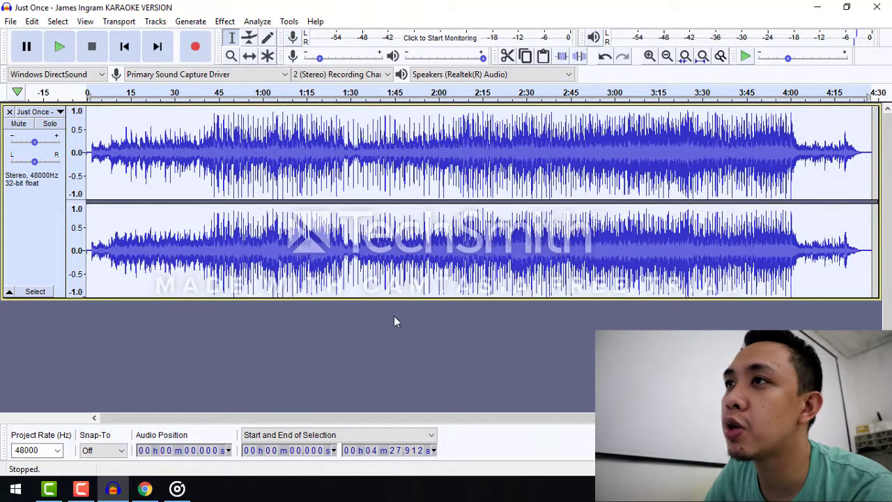
Start exporting the Just Once track as an MP3 to the desktop and decline replacing the existing file.
{"action": "left_click", "coordinate": [11, 23]}
{"action": "mouse_move", "coordinate": [65, 124]}
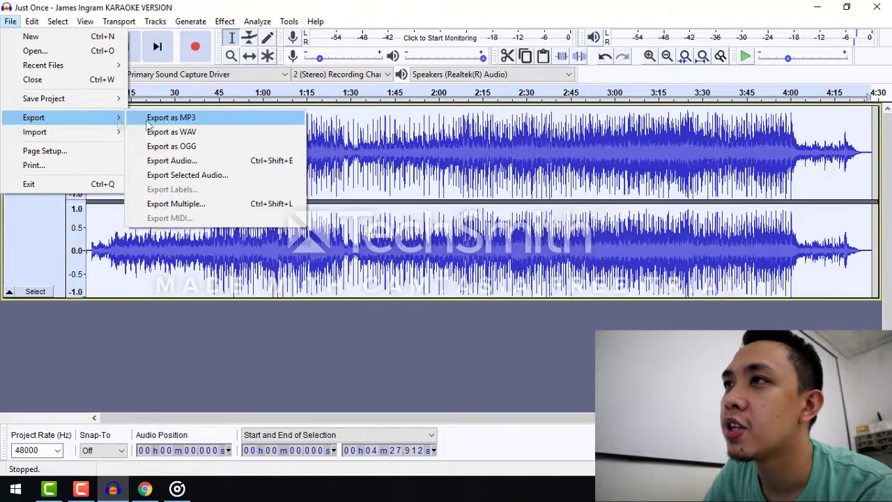
{"action": "left_click", "coordinate": [57, 21]}
{"action": "left_click", "coordinate": [11, 21]}
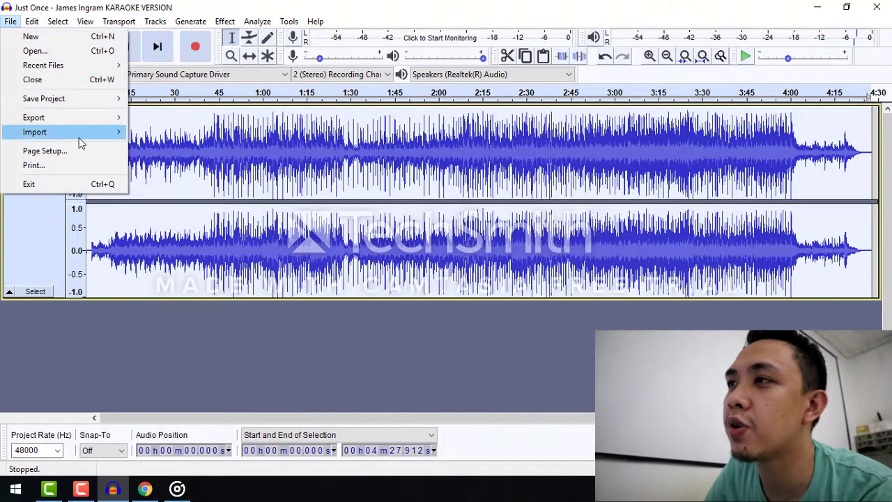
{"action": "mouse_move", "coordinate": [84, 117]}
{"action": "left_click", "coordinate": [171, 116]}
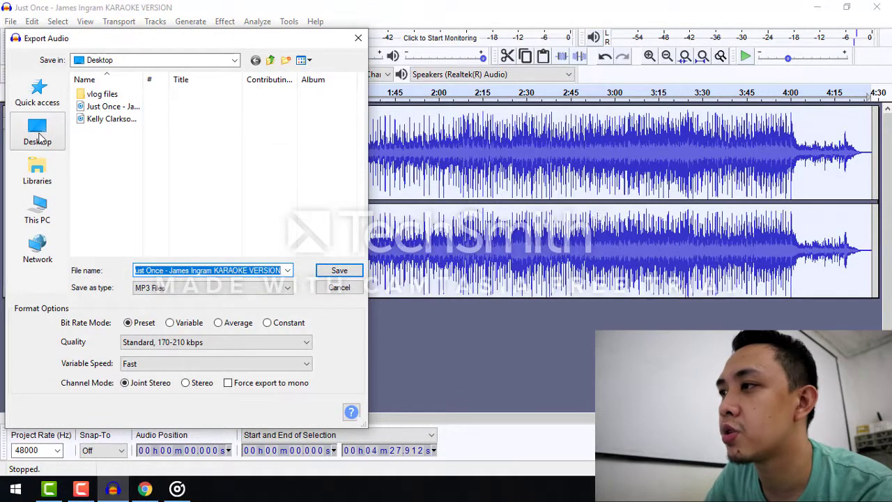
{"action": "left_click", "coordinate": [339, 270]}
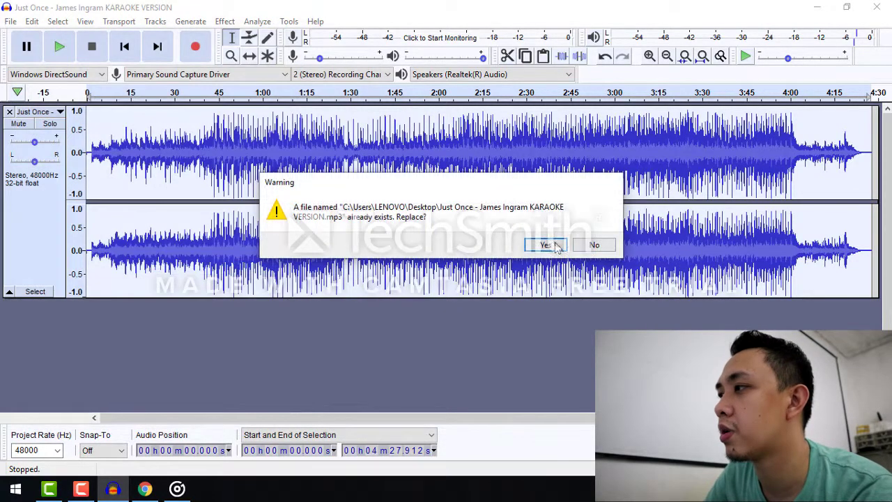
{"action": "left_click", "coordinate": [593, 246]}
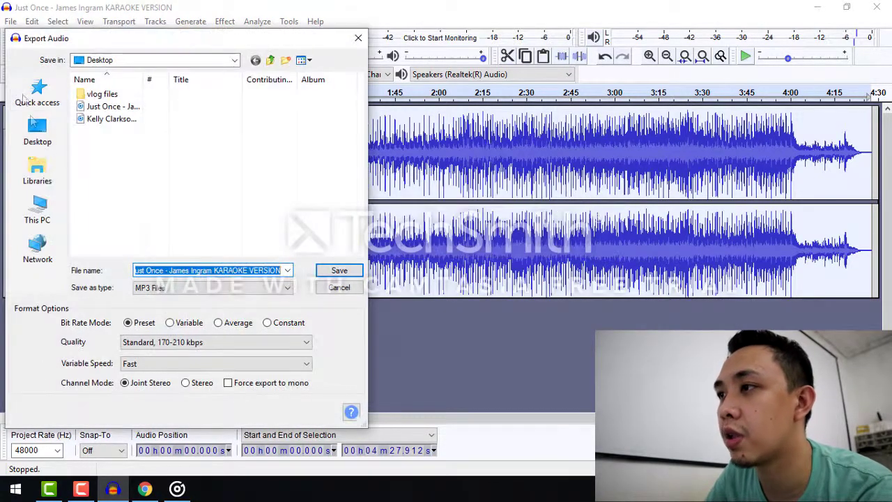
Replace KARAOKE VERSION in the export file name with "female version" and export the MP3.
{"action": "left_click", "coordinate": [216, 271]}
{"action": "left_click_drag", "start_coordinate": [214, 271], "coordinate": [282, 270]}
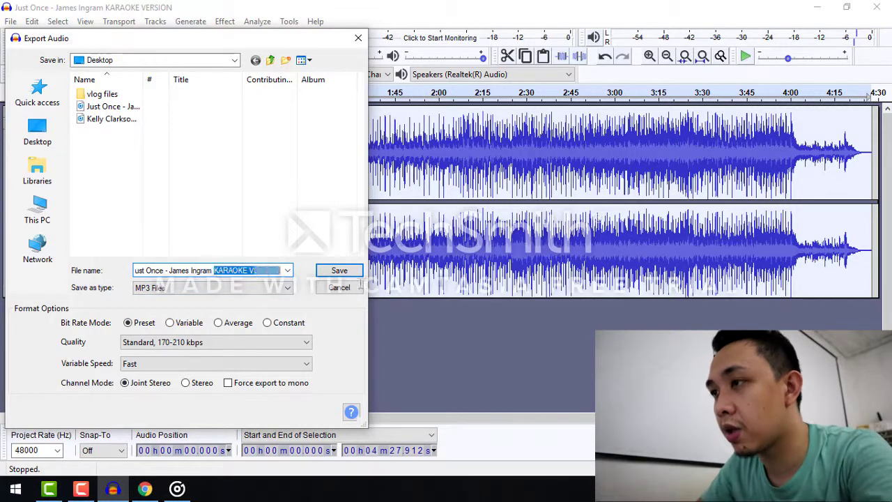
{"action": "type", "text": "female version"}
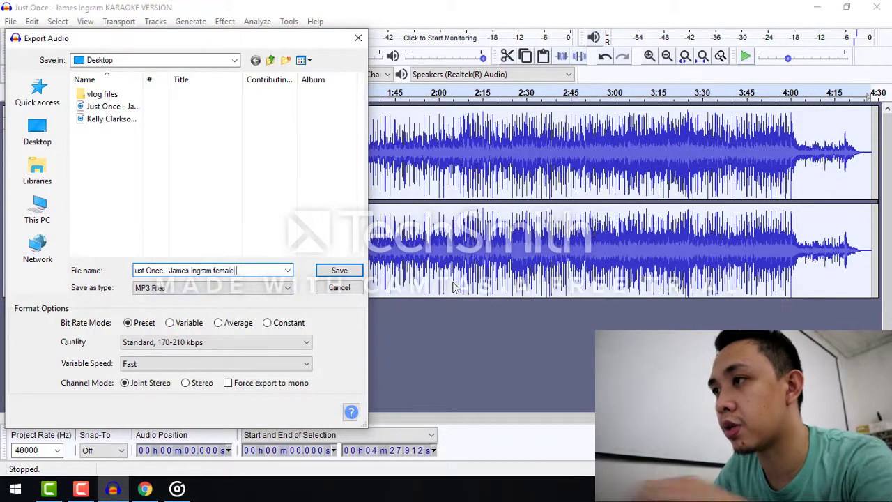
{"action": "left_click", "coordinate": [339, 271]}
{"action": "left_click", "coordinate": [550, 391]}
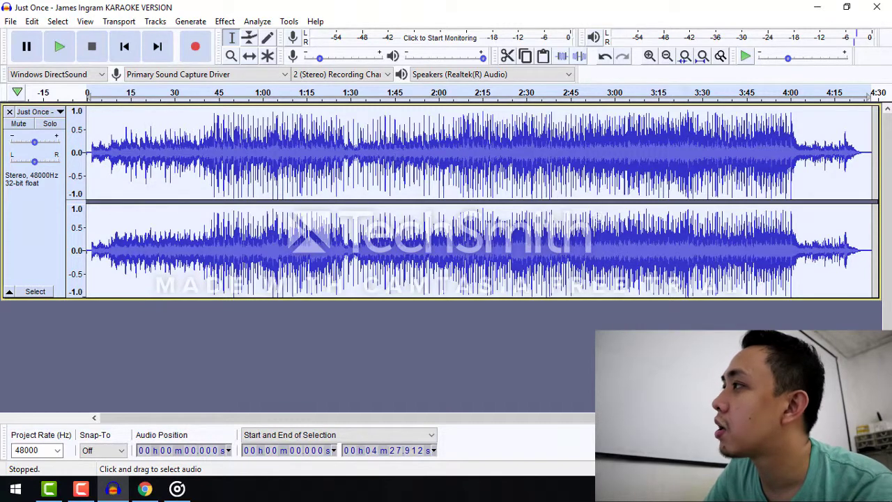
{"action": "left_click", "coordinate": [877, 7]}
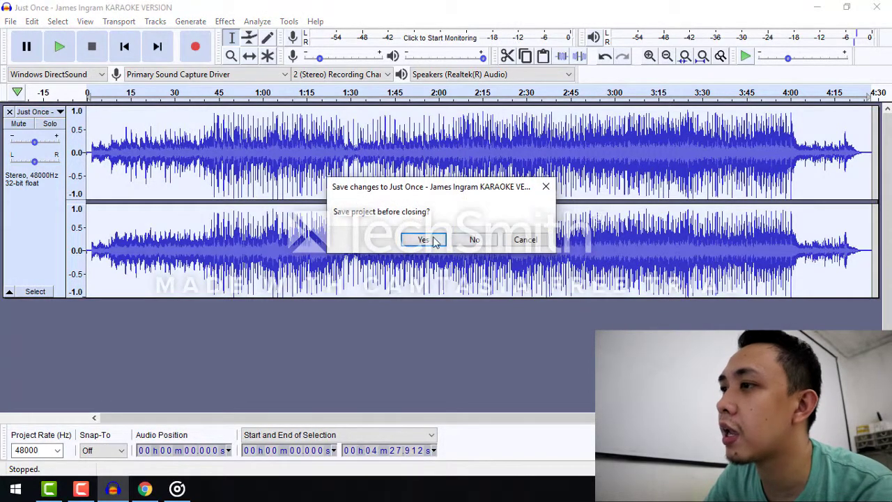
{"action": "left_click", "coordinate": [435, 240]}
{"action": "left_click", "coordinate": [339, 413]}
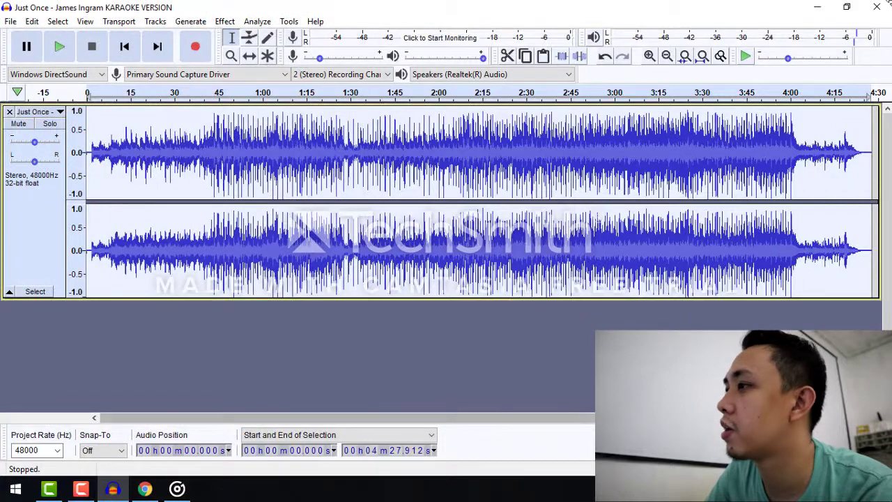
Close Audacity without saving the Just Once project.
{"action": "left_click", "coordinate": [876, 7]}
{"action": "left_click", "coordinate": [469, 240]}
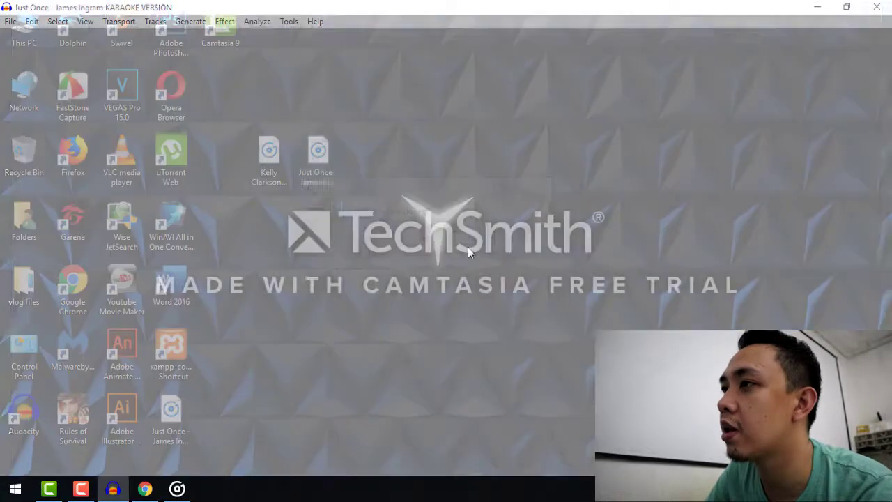
Rearrange the Kelly Clarkson and Just Once KARAOKE VERSION files so they sit side by side, apart from the other desktop icons.
{"action": "left_click_drag", "start_coordinate": [323, 156], "coordinate": [421, 157]}
{"action": "left_click", "coordinate": [482, 193]}
{"action": "left_click", "coordinate": [426, 179]}
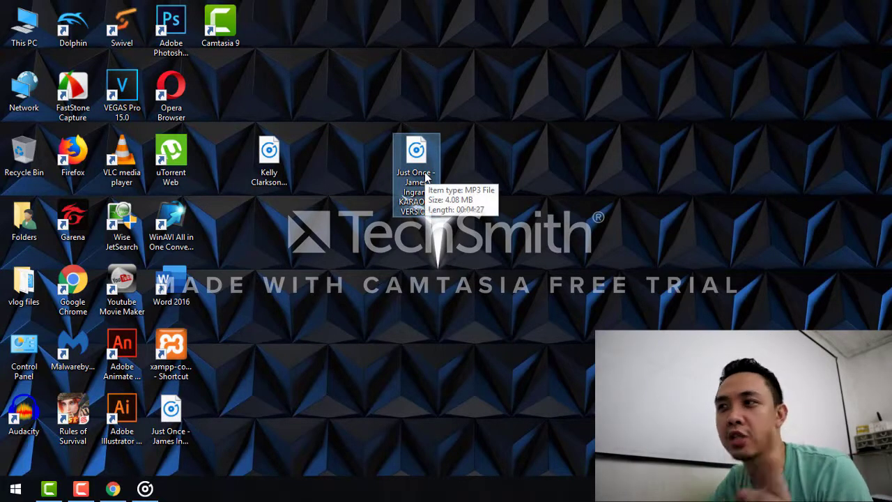
{"action": "left_click", "coordinate": [325, 263]}
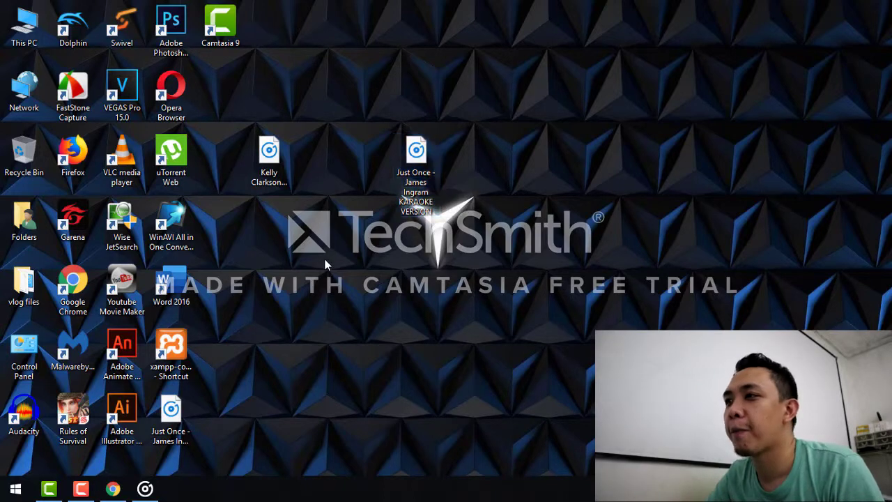
{"action": "left_click_drag", "start_coordinate": [290, 181], "coordinate": [388, 181]}
{"action": "left_click_drag", "start_coordinate": [503, 187], "coordinate": [318, 165]}
{"action": "left_click_drag", "start_coordinate": [416, 165], "coordinate": [367, 165]}
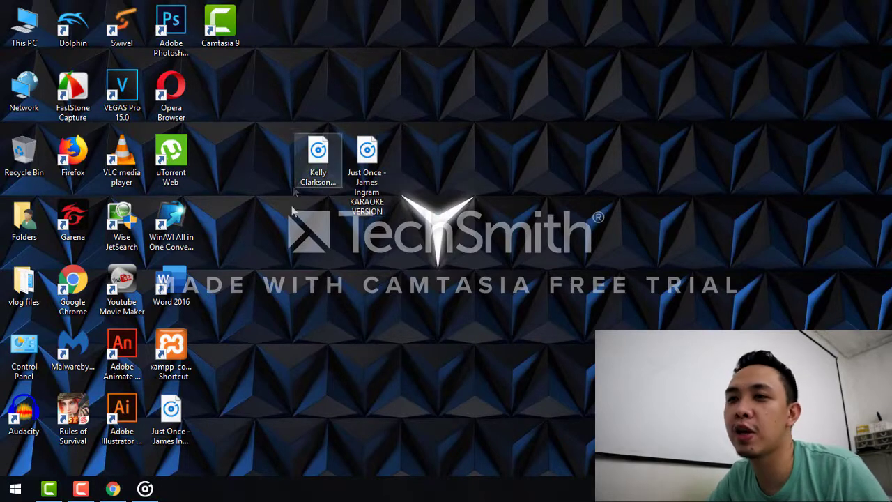